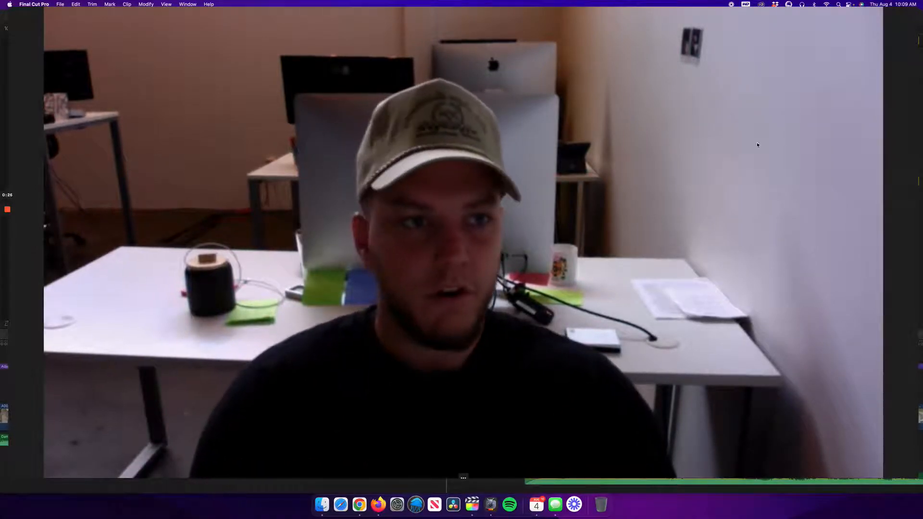
mouse_move(469, 478)
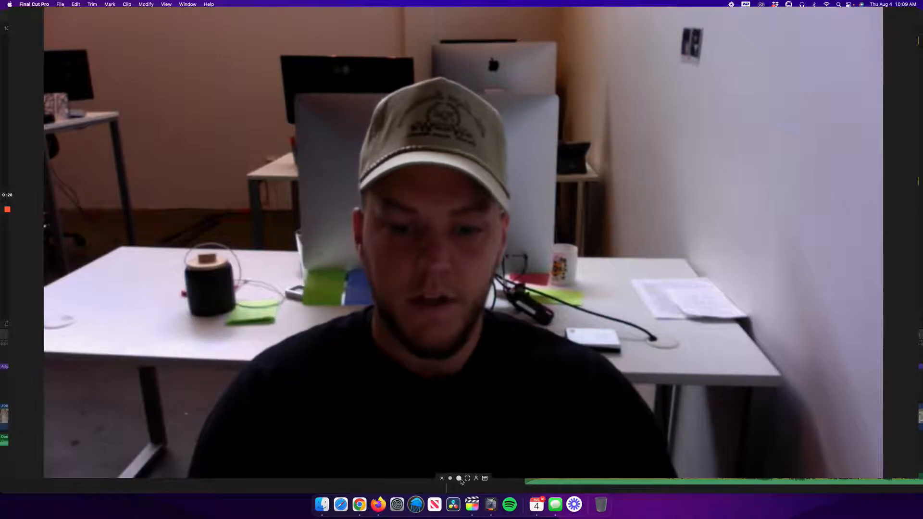
left_click(469, 478)
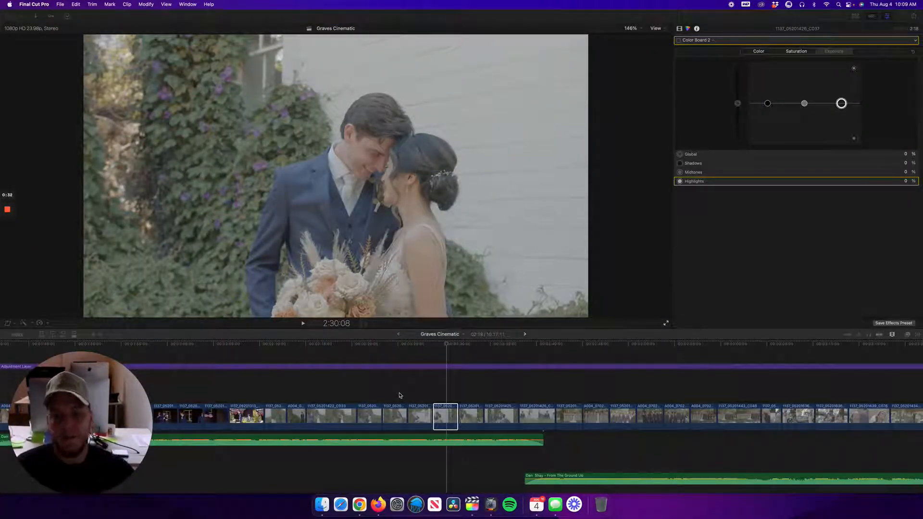
Compare the couple's shot at 2:30:08 with the adjustment layer above it disabled and enabled again.
left_click(459, 397)
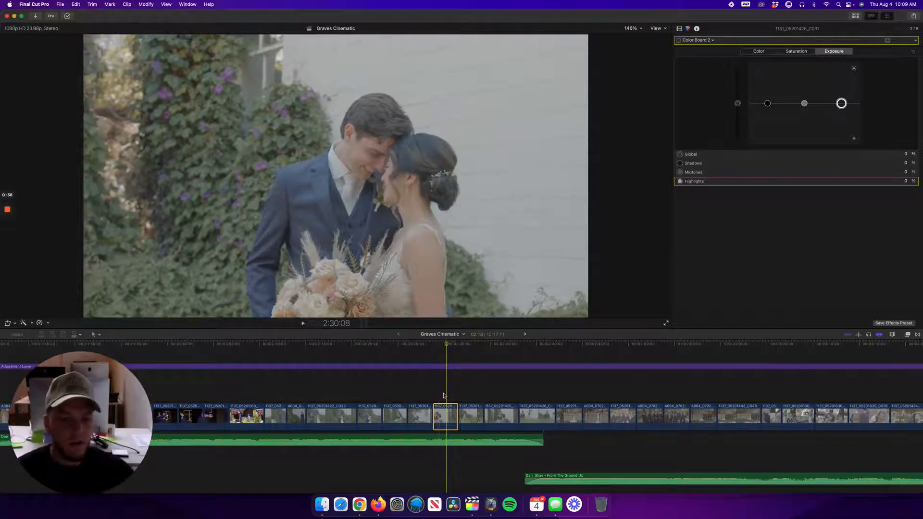
left_click(446, 397)
left_click(445, 416)
key("alt+e")
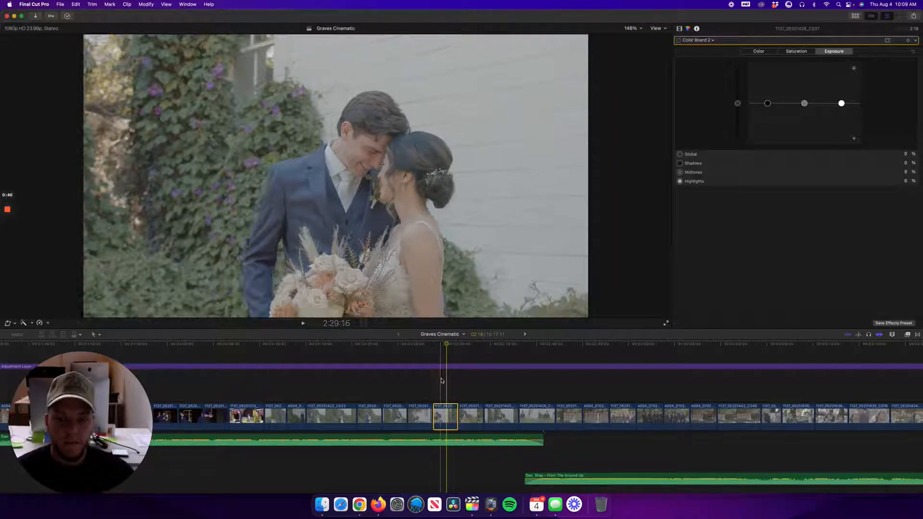
left_click(448, 368)
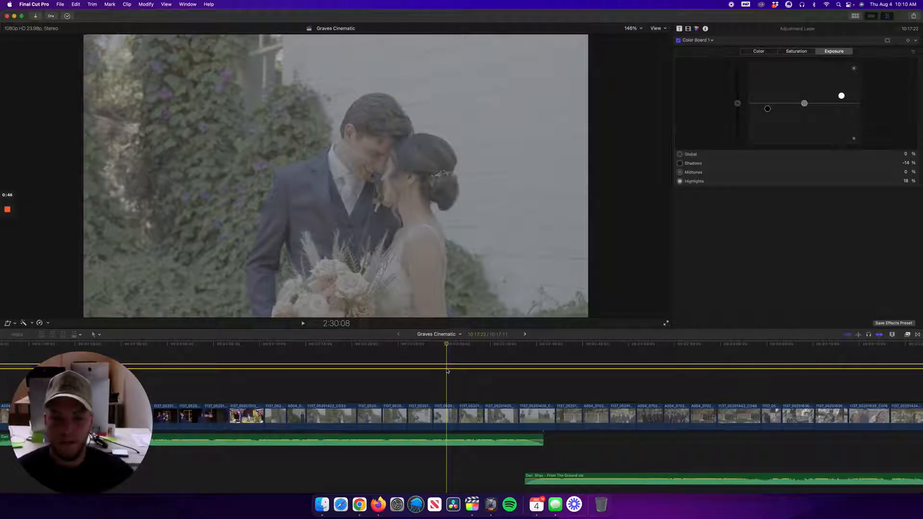
key("v")
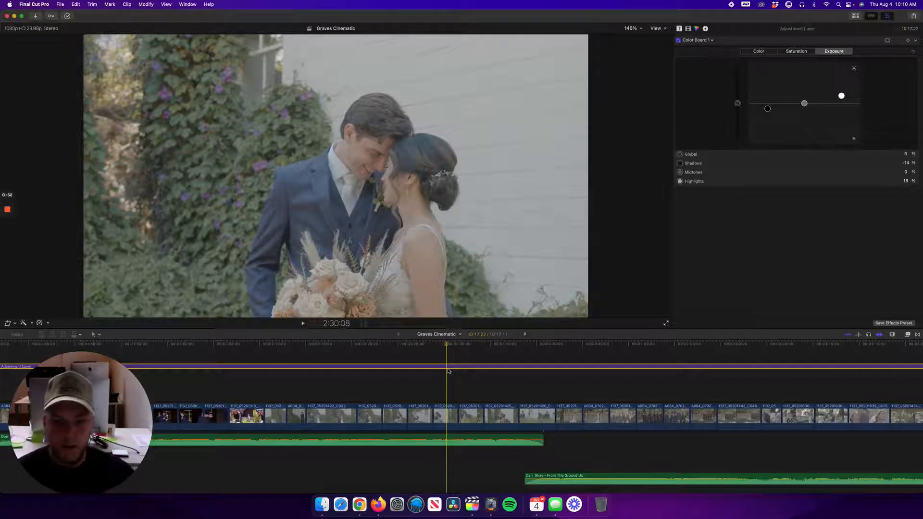
Enable Color Board 2 on the couple's clip at 2:30:08 and lower its shadows exposure to about -25%.
left_click(444, 413)
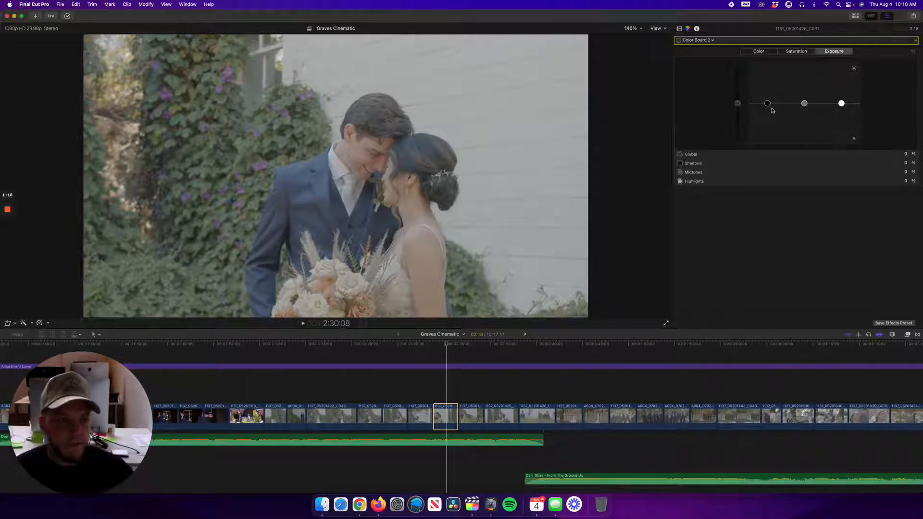
mouse_move(768, 104)
left_mouse_down()
mouse_move(768, 120)
mouse_move(768, 109)
left_mouse_up()
left_click(681, 41)
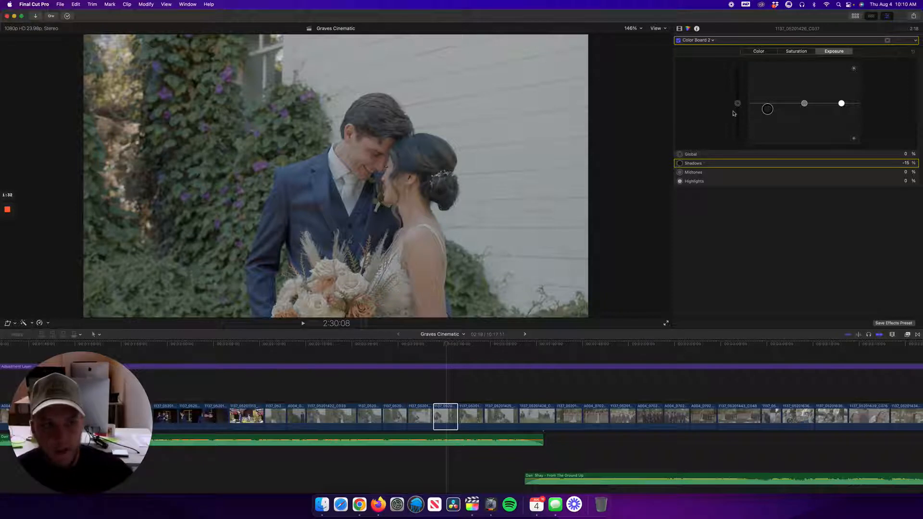
left_click_drag(762, 110, 766, 117)
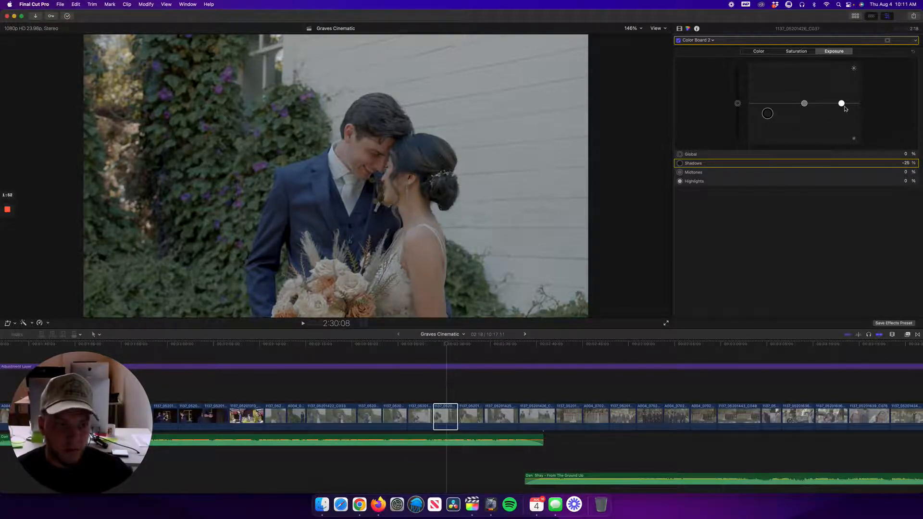
Raise the clip's highlights exposure to about 41% and deepen its shadows to about -33%.
left_click_drag(842, 103, 841, 86)
left_click(768, 114)
left_click_drag(768, 114, 768, 116)
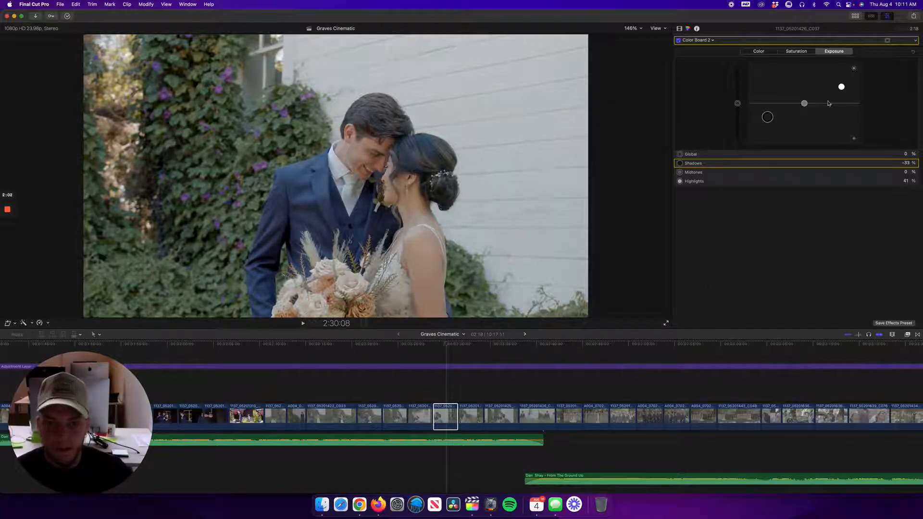
Refine the clip's exposure to about 57% highlights, -15% midtones and -41% shadows.
left_click_drag(842, 88, 842, 82)
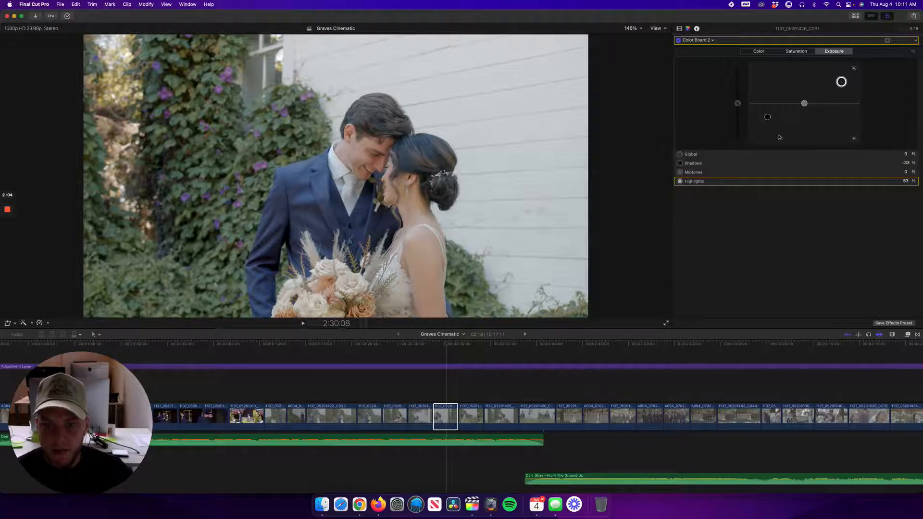
left_click(768, 118)
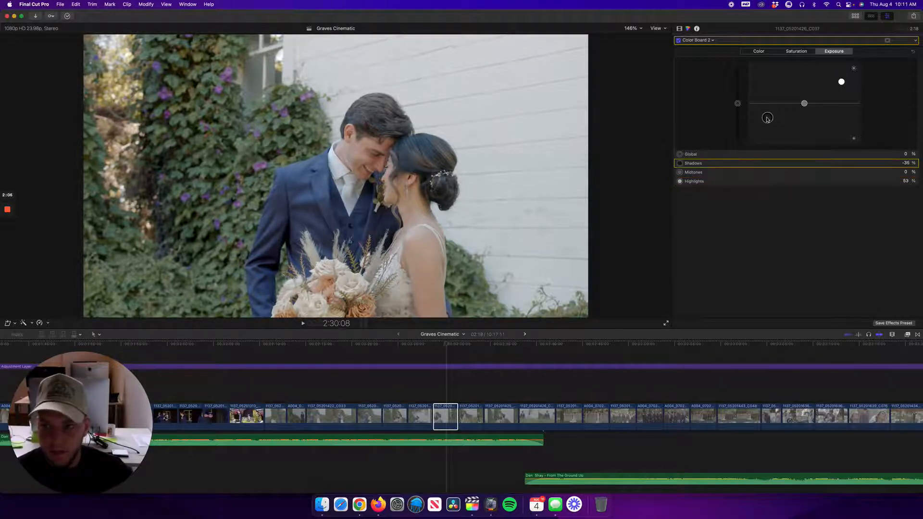
left_click_drag(768, 119, 808, 112)
left_click_drag(842, 82, 841, 80)
left_click_drag(768, 118, 770, 123)
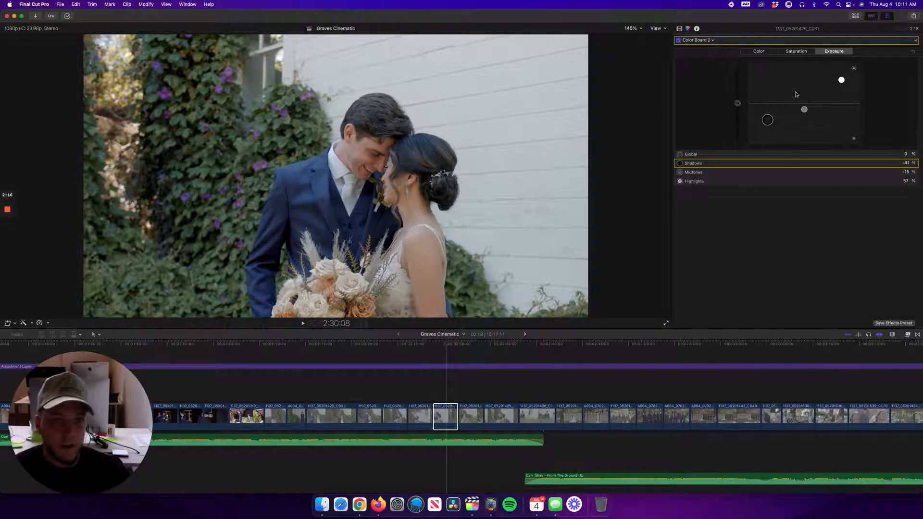
Look through the color and saturation settings and compare the clip with Color Board 2 off and on.
left_click(759, 51)
left_click(796, 51)
left_click(834, 51)
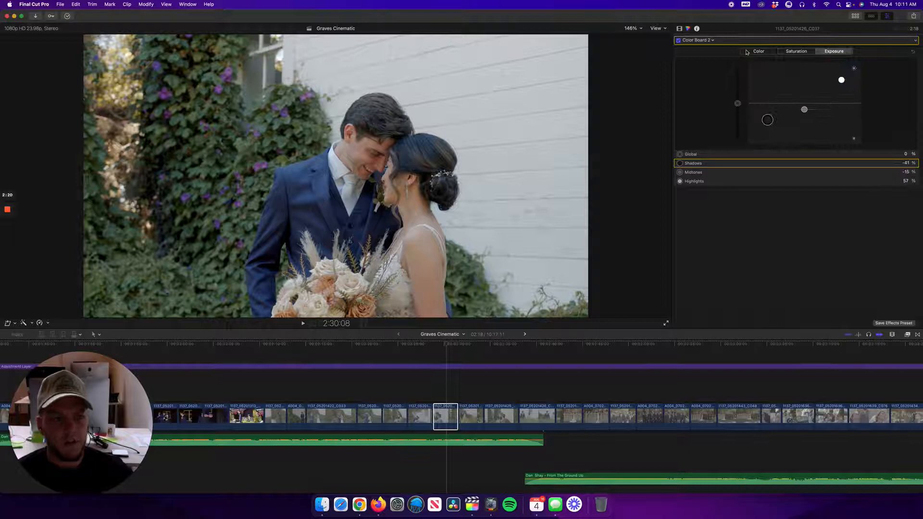
left_click(679, 41)
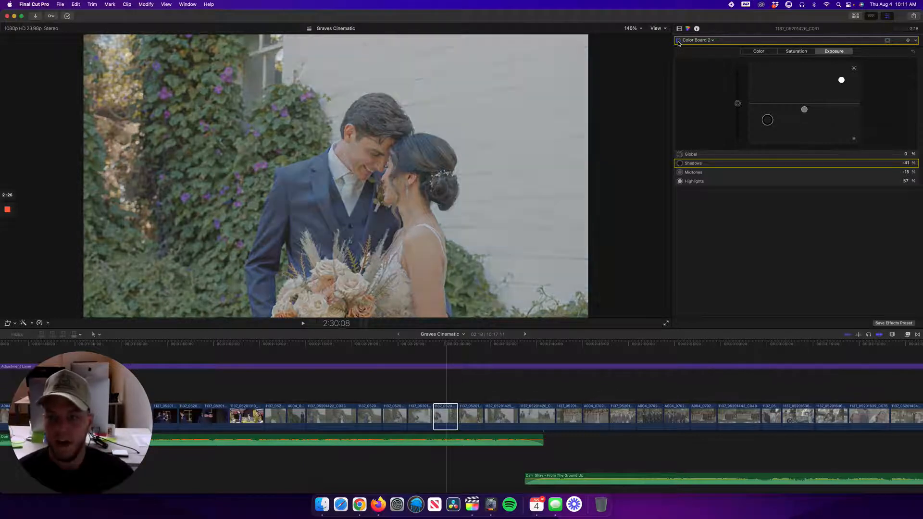
left_click(679, 41)
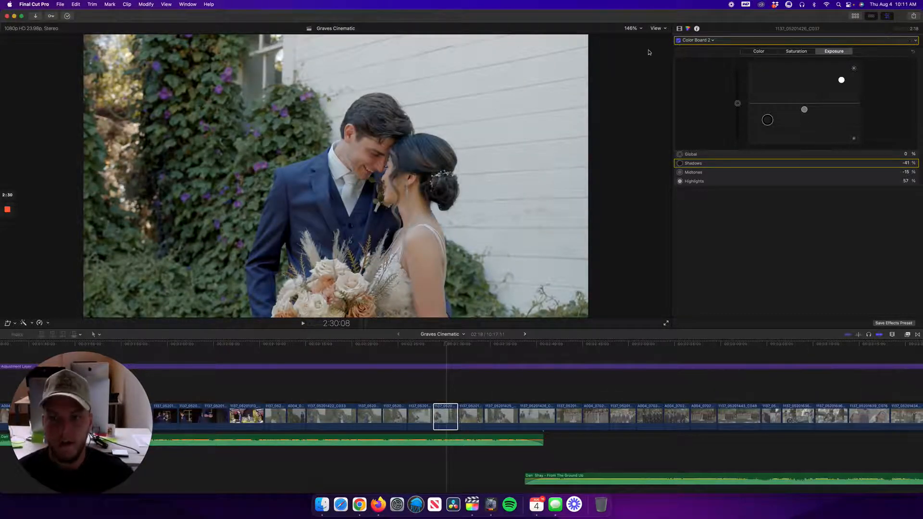
left_click(679, 41)
left_click(679, 41)
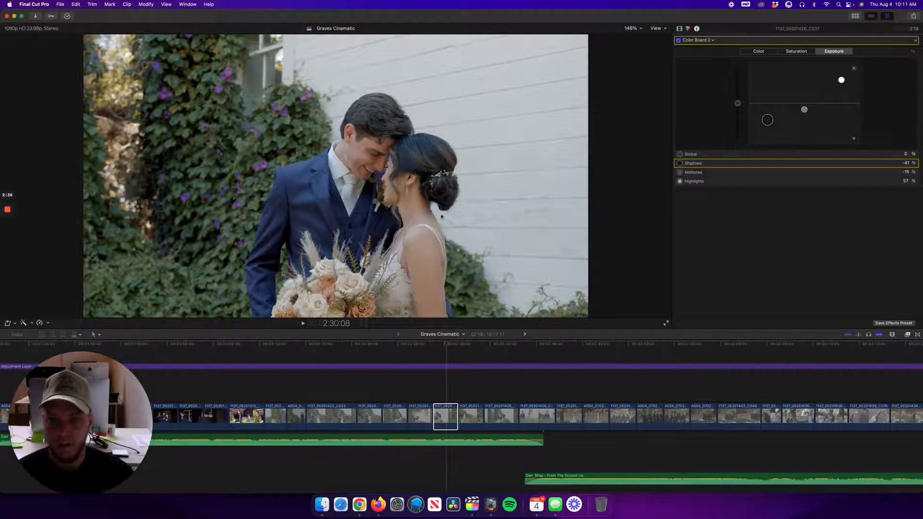
left_click(678, 41)
left_click(679, 40)
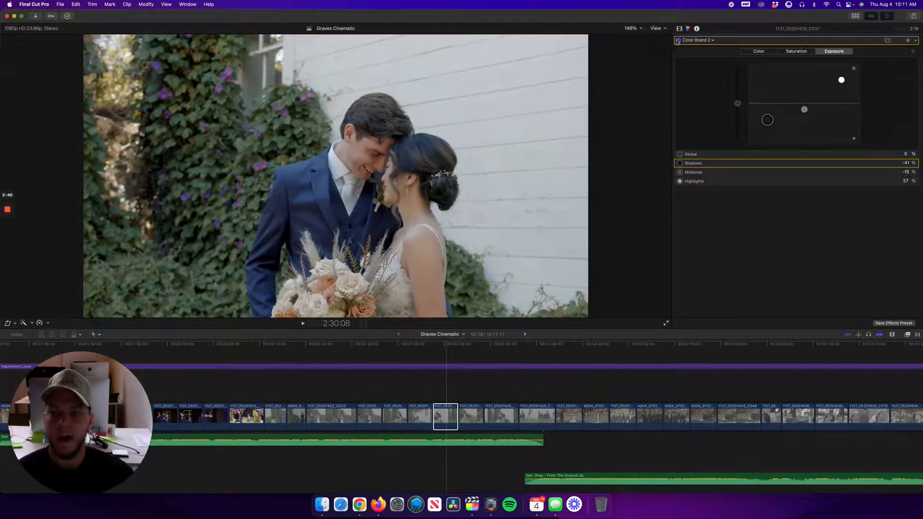
Open the next project in the timeline history and compare clip P1344725 with its Color Board 2 off and on.
left_click(525, 334)
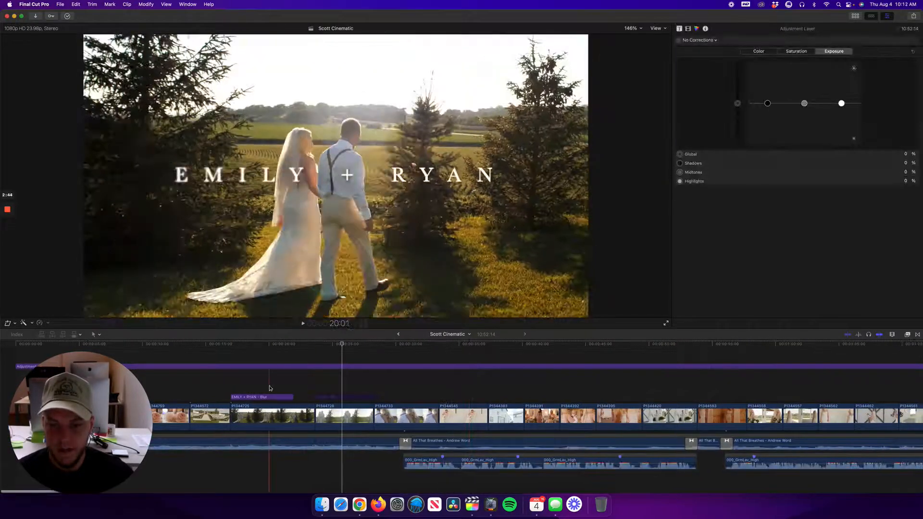
left_click(270, 415)
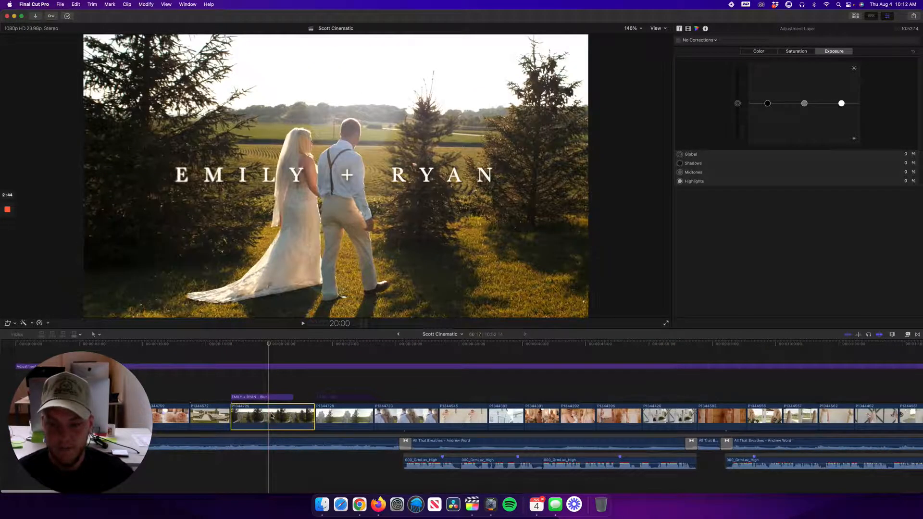
left_click(678, 41)
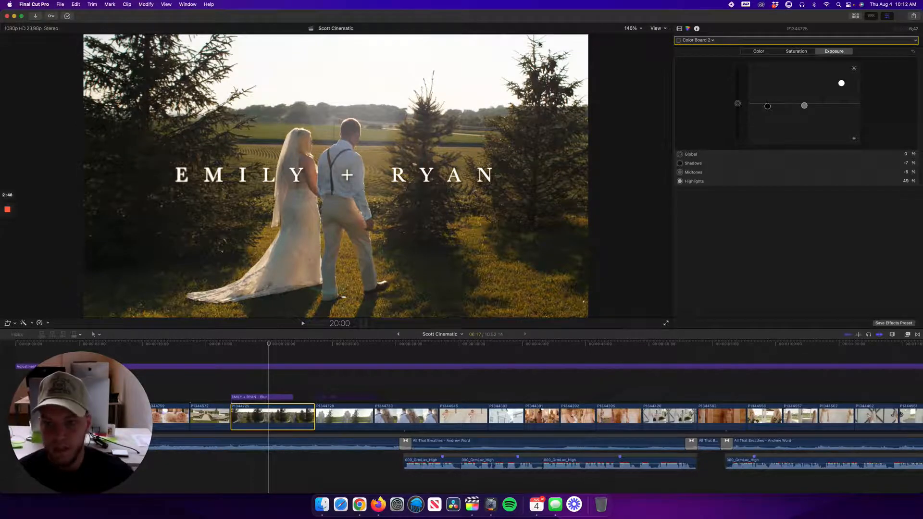
left_click(679, 40)
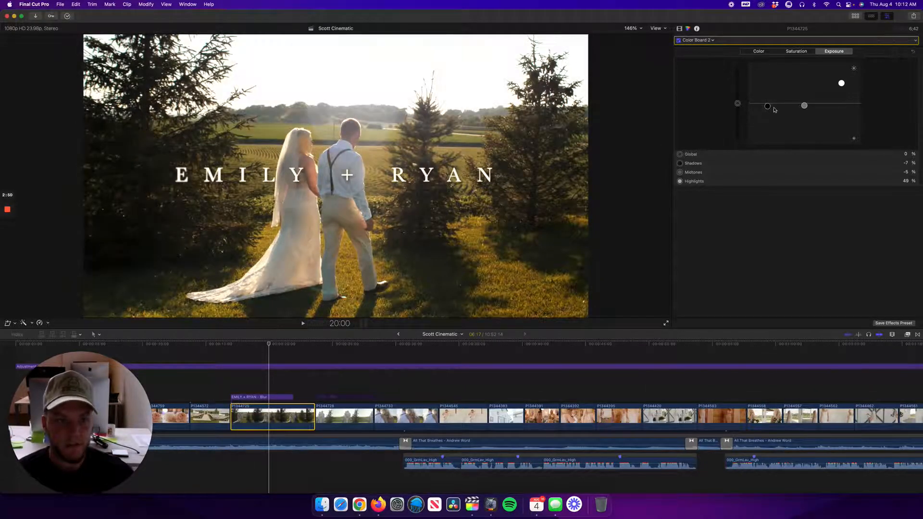
Reset the shadows, midtones and highlights exposure of clip P1344725 to 0%.
left_click(768, 106)
key("Delete")
left_click(805, 105)
key("Delete")
left_click(841, 83)
key("Delete")
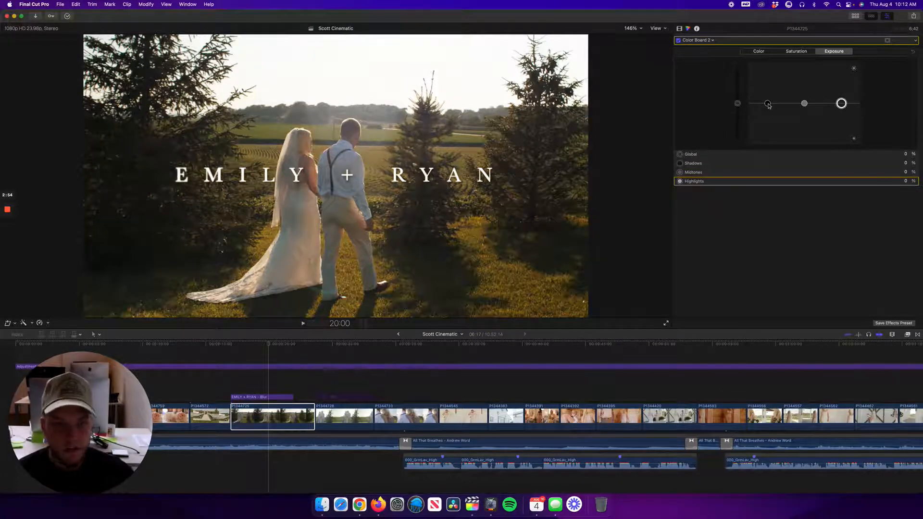
Set the exposure of clip P1344725 to about -13% shadows, -8% midtones and 52% highlights.
left_click_drag(768, 104, 768, 110)
left_click_drag(841, 104, 768, 108)
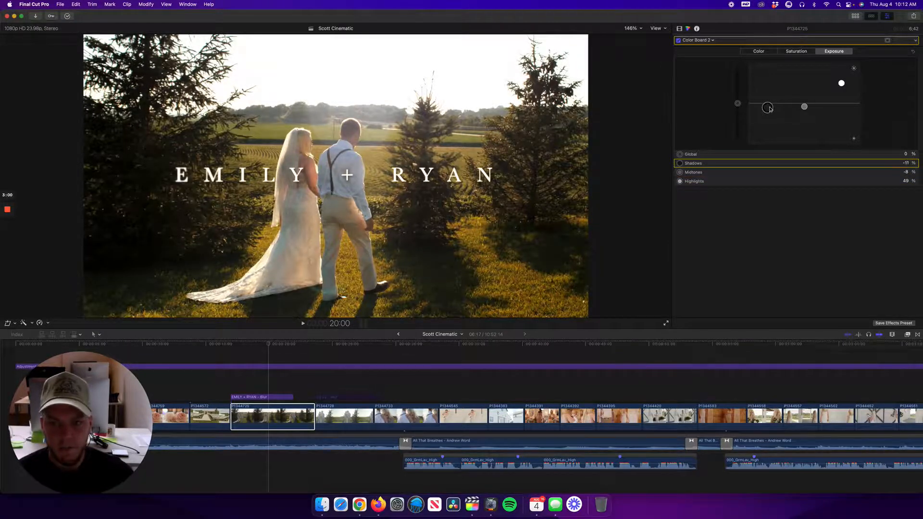
left_click_drag(841, 84, 842, 82)
Compare the regraded clip P1344725 with Color Board 2 off and on.
left_click(679, 41)
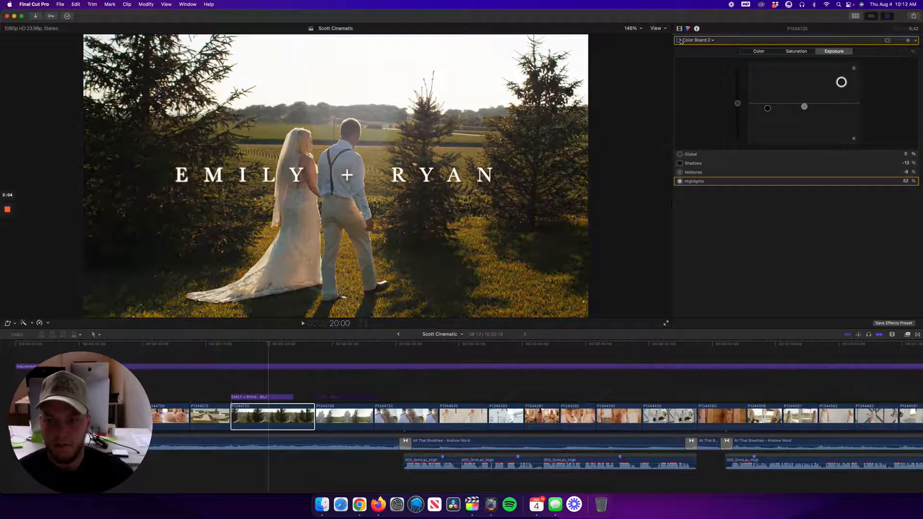
left_click(679, 40)
left_click(679, 40)
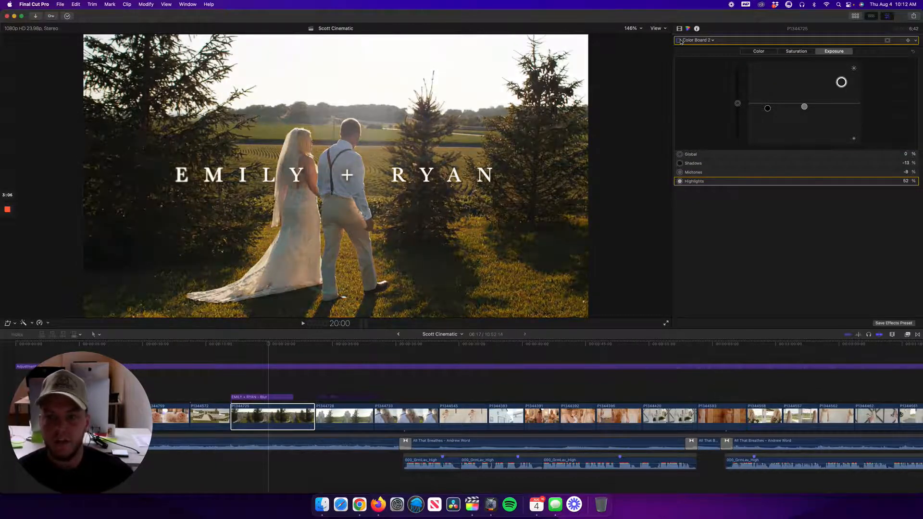
left_click(679, 40)
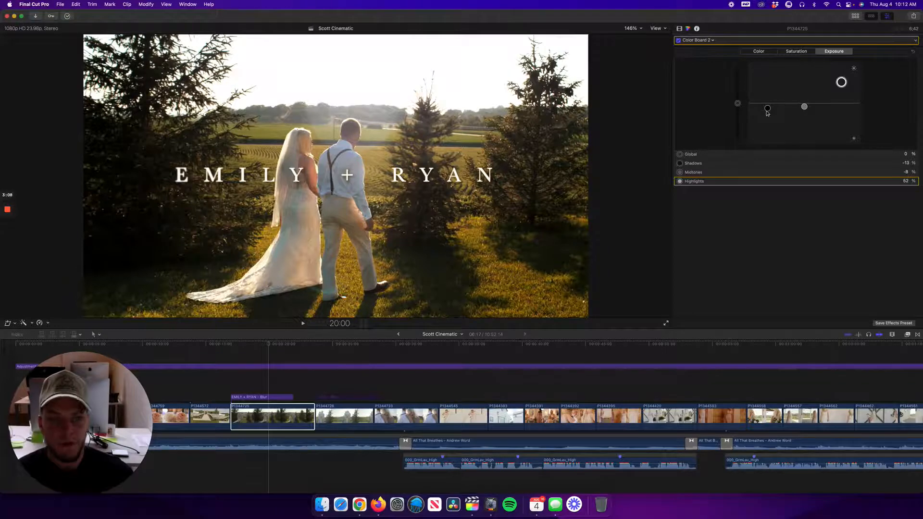
Lift the shadows exposure of clip P1344725 to about -8% and compare the grade off and on.
left_click_drag(768, 113, 768, 109)
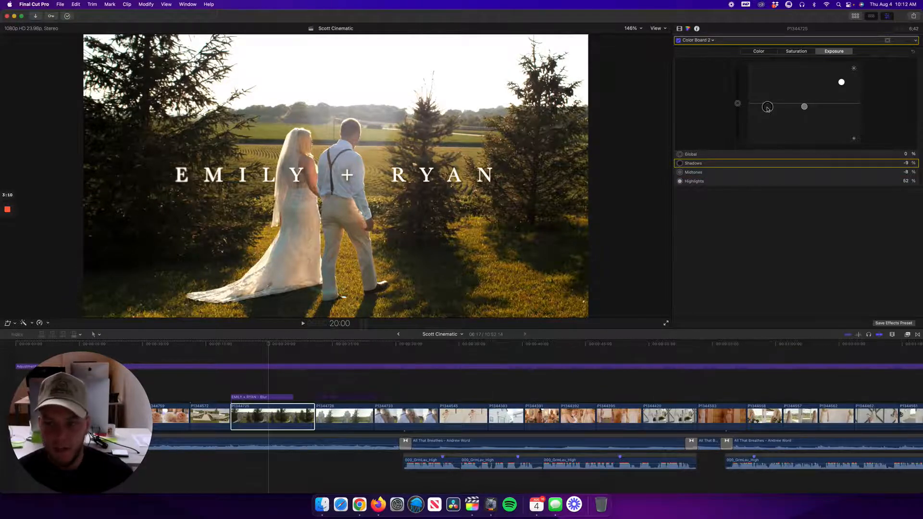
left_click(679, 41)
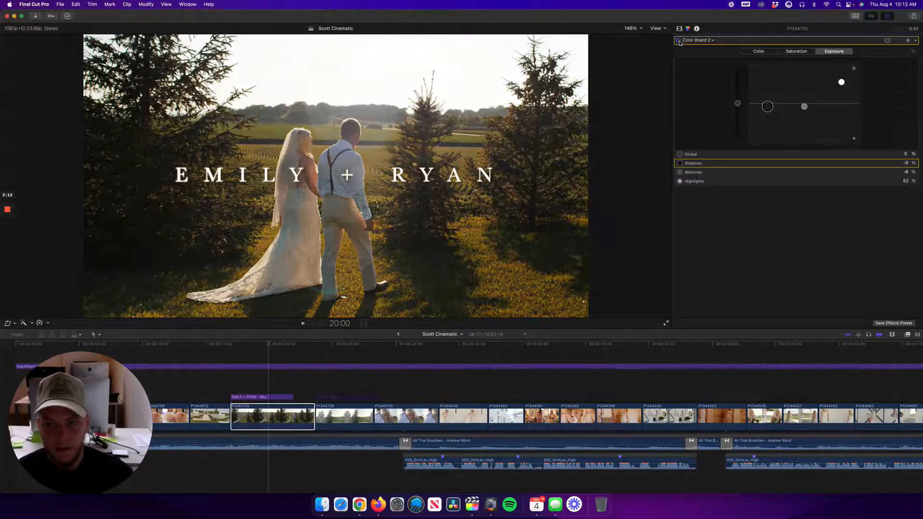
left_click(679, 41)
left_click(679, 40)
left_click(679, 40)
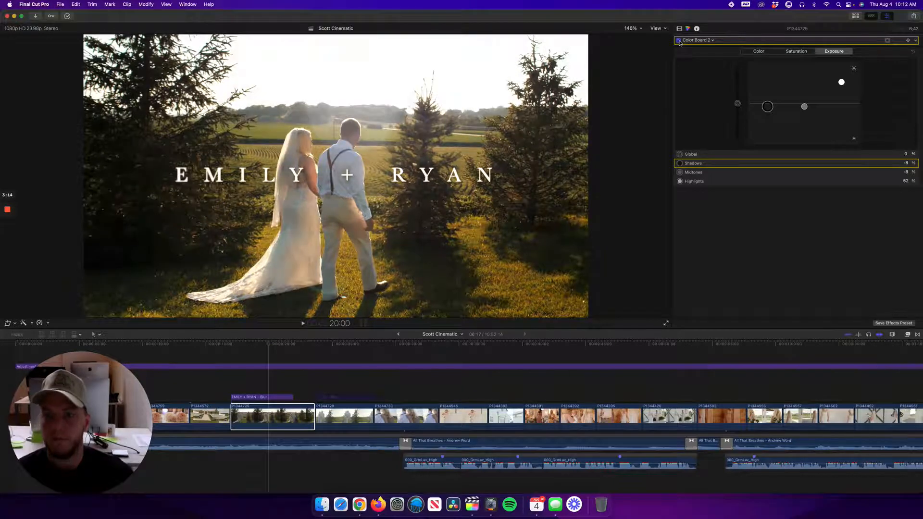
Enable Color Board 1 on the backlit clip P1344728, comparing the image with the correction off and on.
left_click(348, 417)
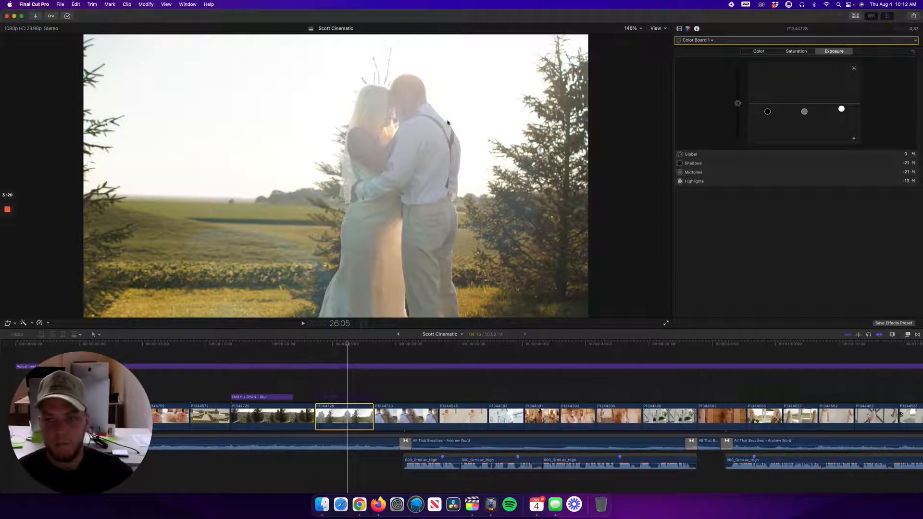
left_click(679, 40)
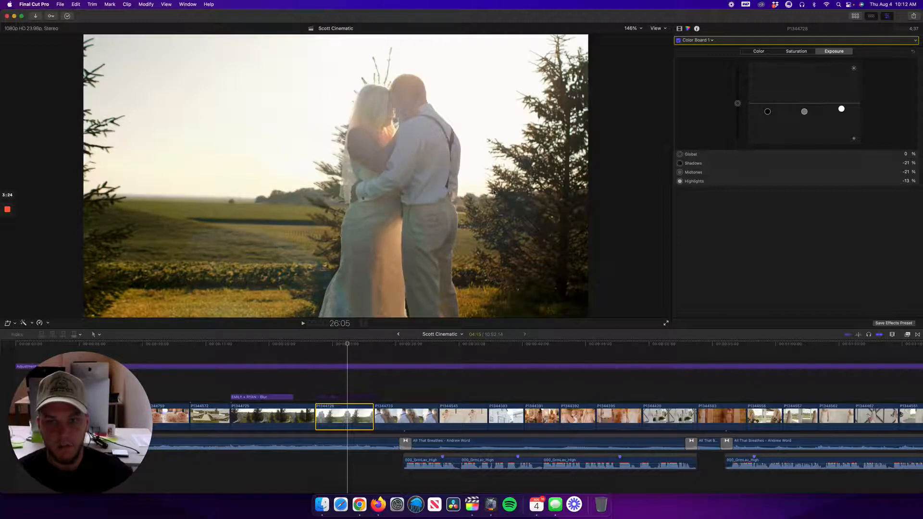
left_click(678, 41)
left_click(678, 41)
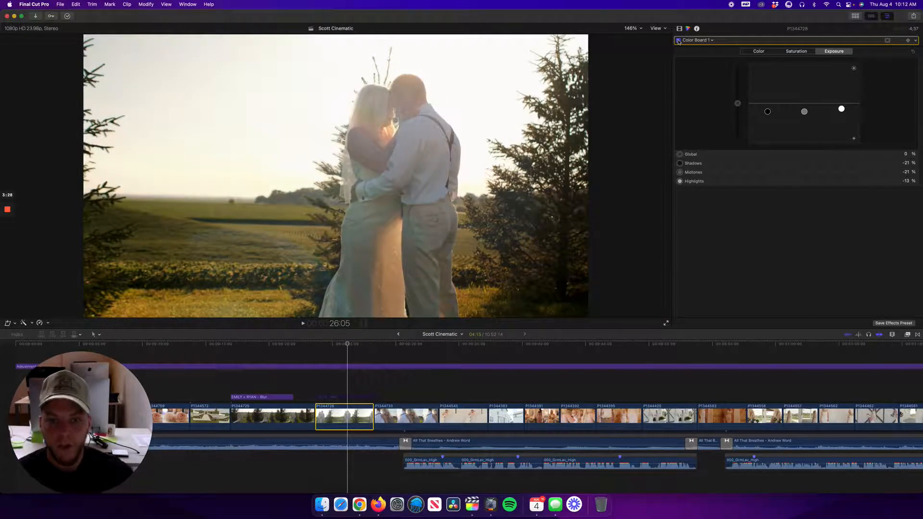
left_click(679, 40)
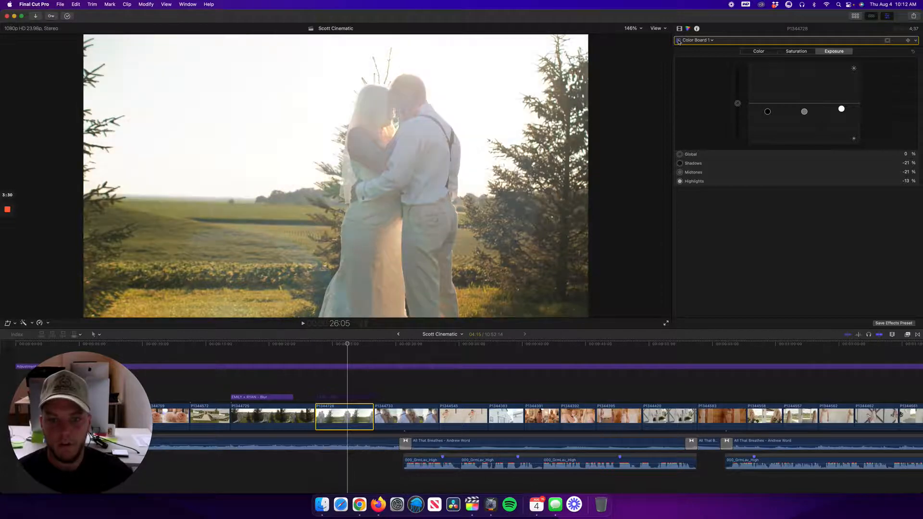
left_click(679, 40)
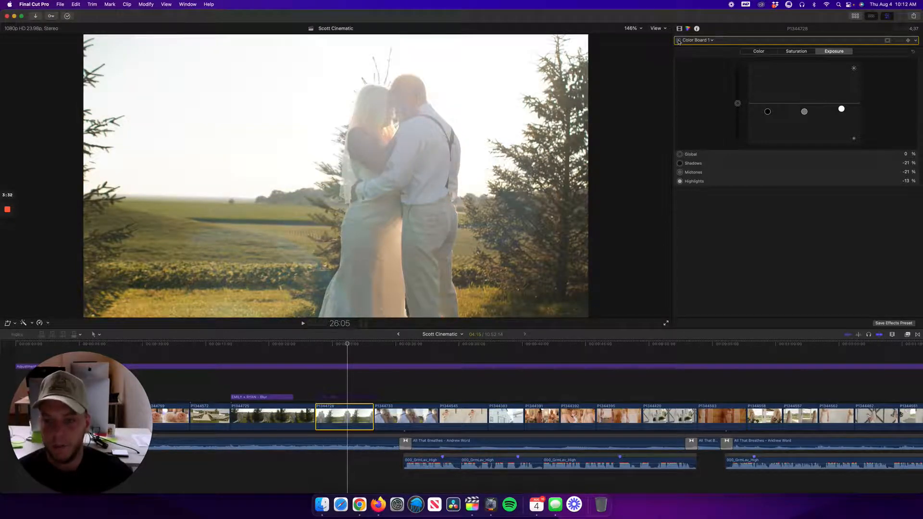
left_click(679, 41)
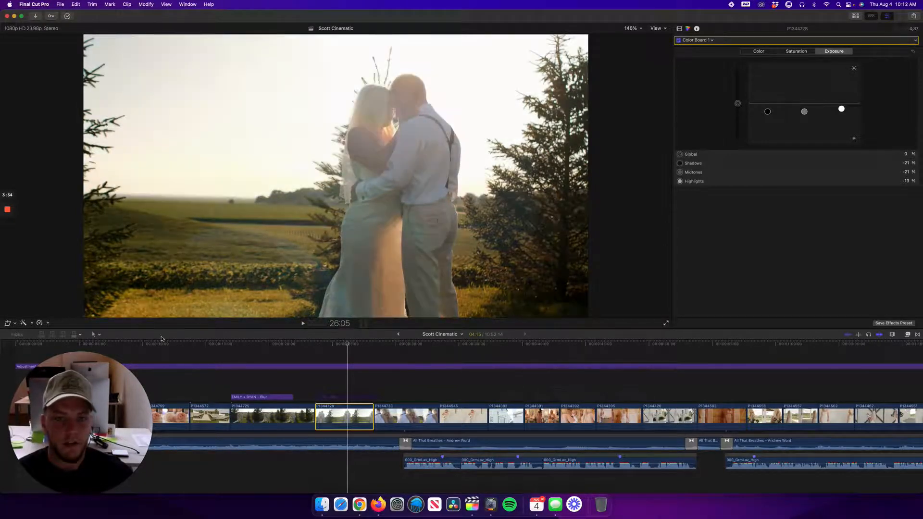
left_click_drag(91, 479, 375, 338)
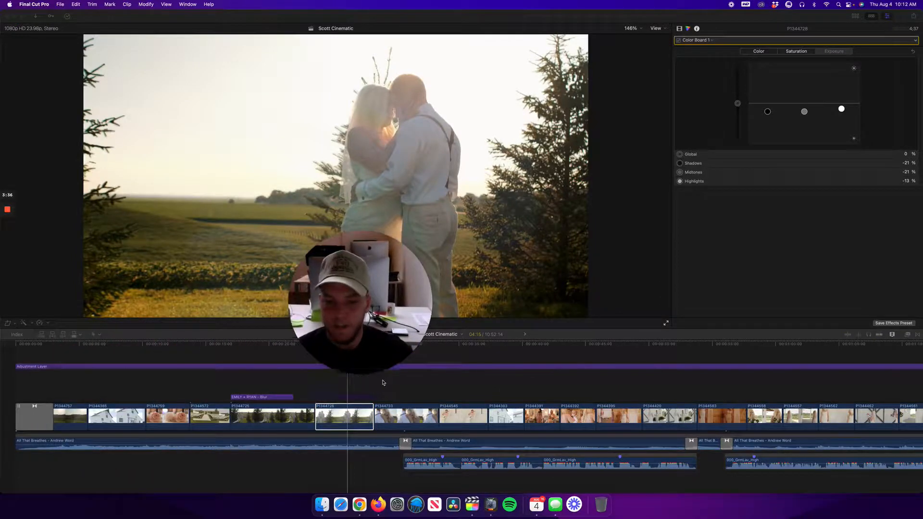
left_click(362, 374)
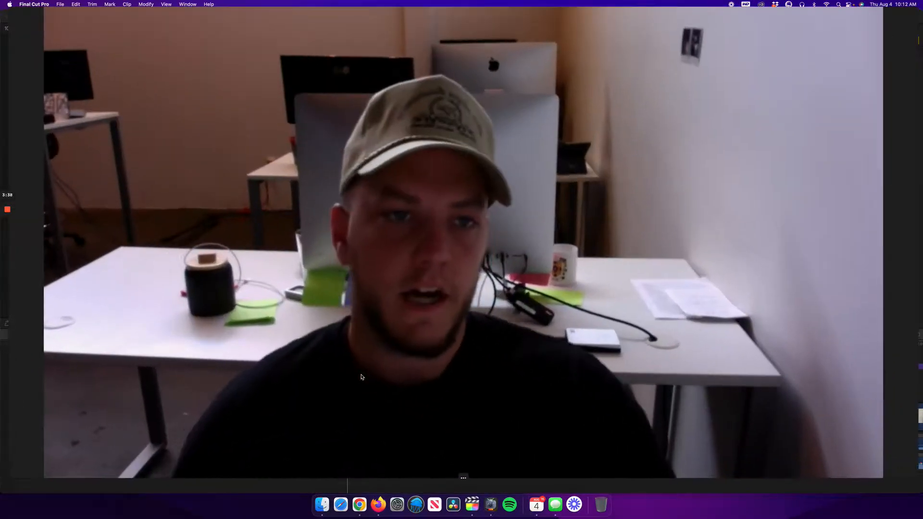